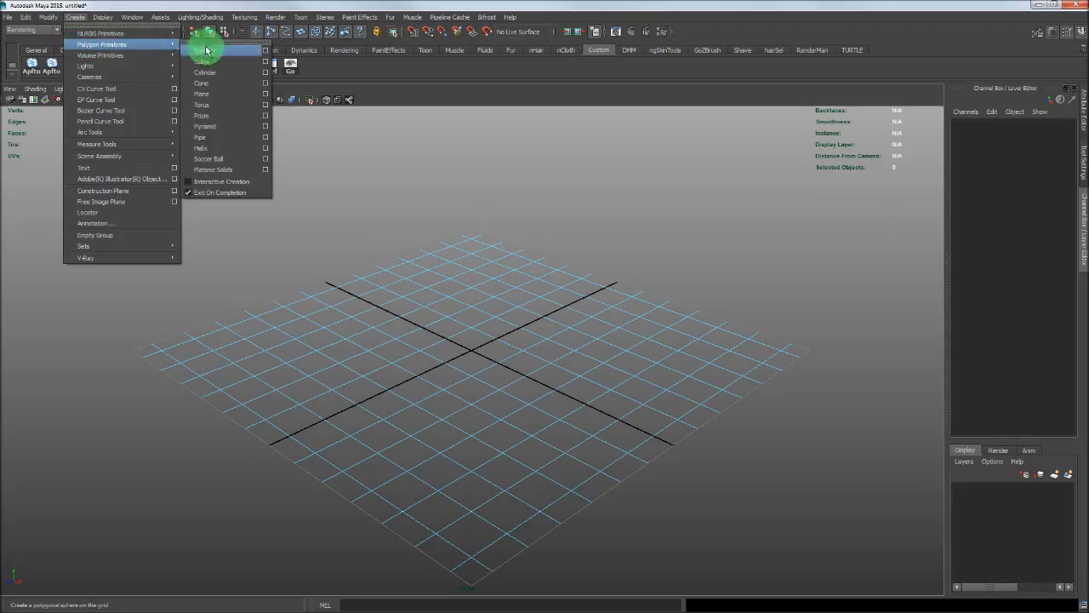
- Create a polygon torus with radius 1, section radius 0.3, 16 axis divisions, 8 height divisions and the Y axis
left_click(266, 105)
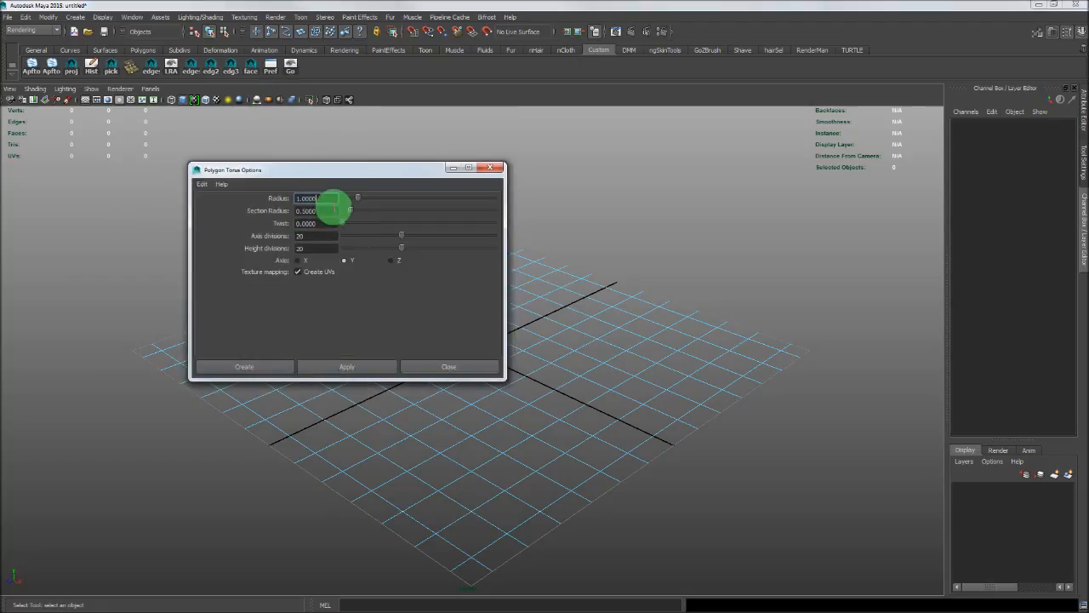
mouse_move(328, 210)
left_mouse_down()
mouse_move(291, 211)
mouse_move(318, 209)
mouse_move(307, 216)
left_mouse_up()
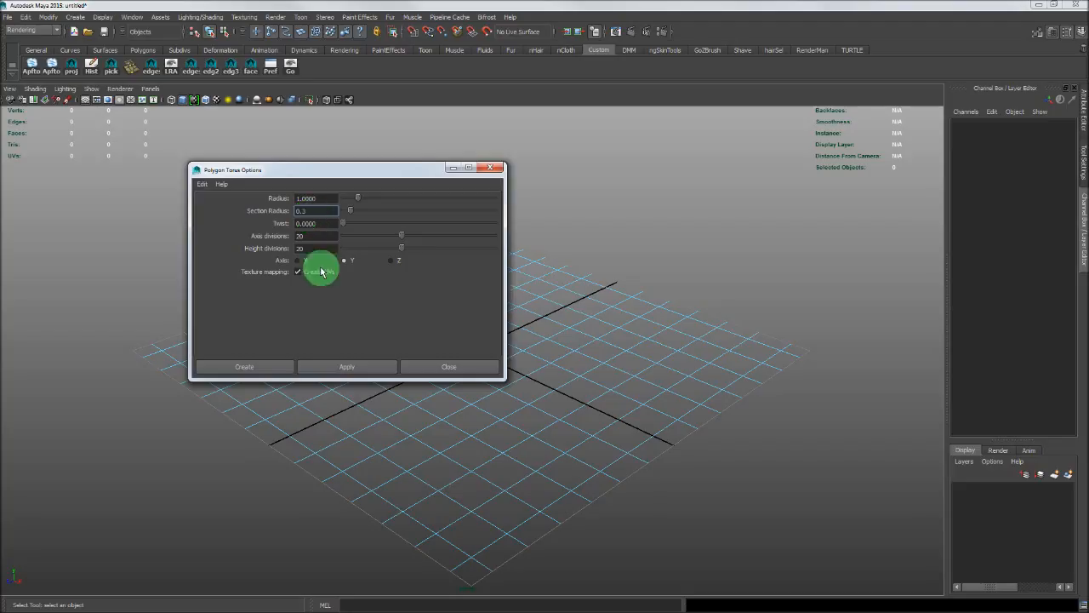
key("Tab")
key("Tab")
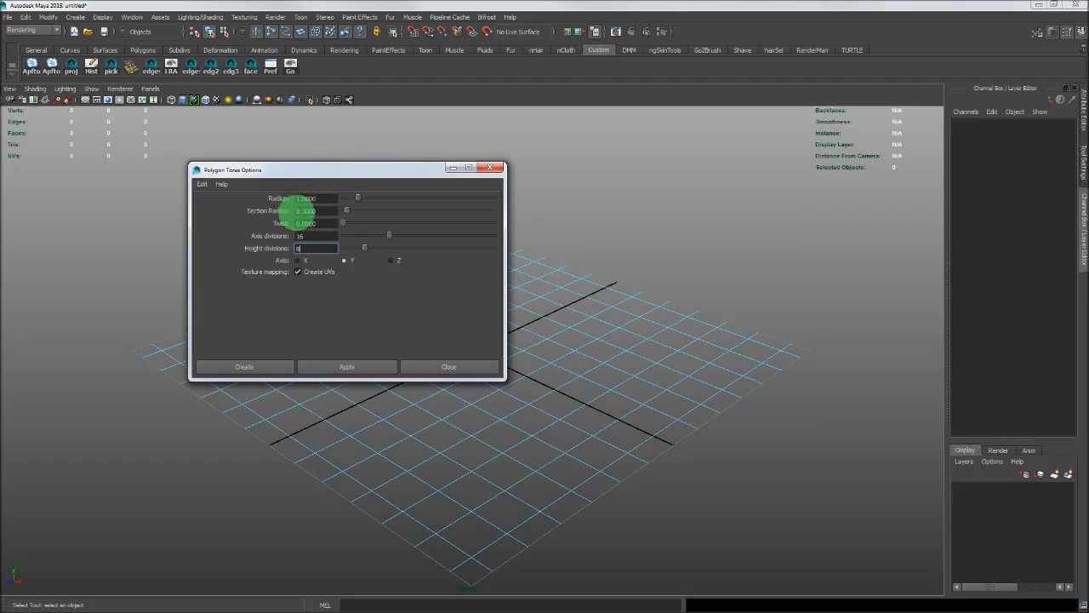
left_click(275, 368)
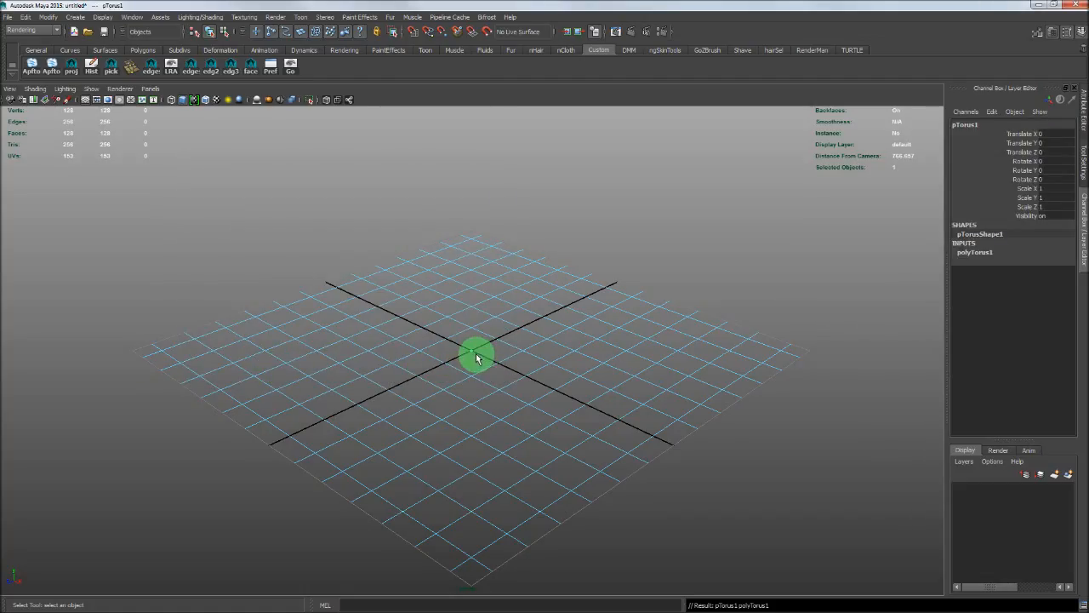
key("f")
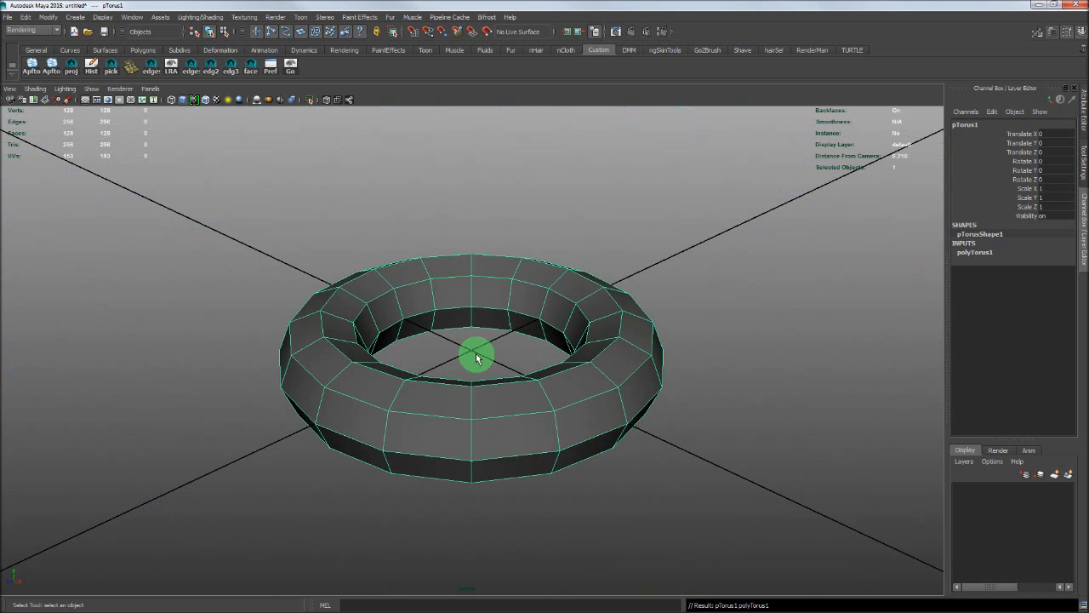
mouse_move(475, 356)
left_mouse_down("alt")
mouse_move(465, 399)
mouse_move(457, 352)
mouse_move(496, 353)
mouse_move(462, 369)
mouse_move(525, 372)
mouse_move(474, 360)
left_mouse_up("alt")
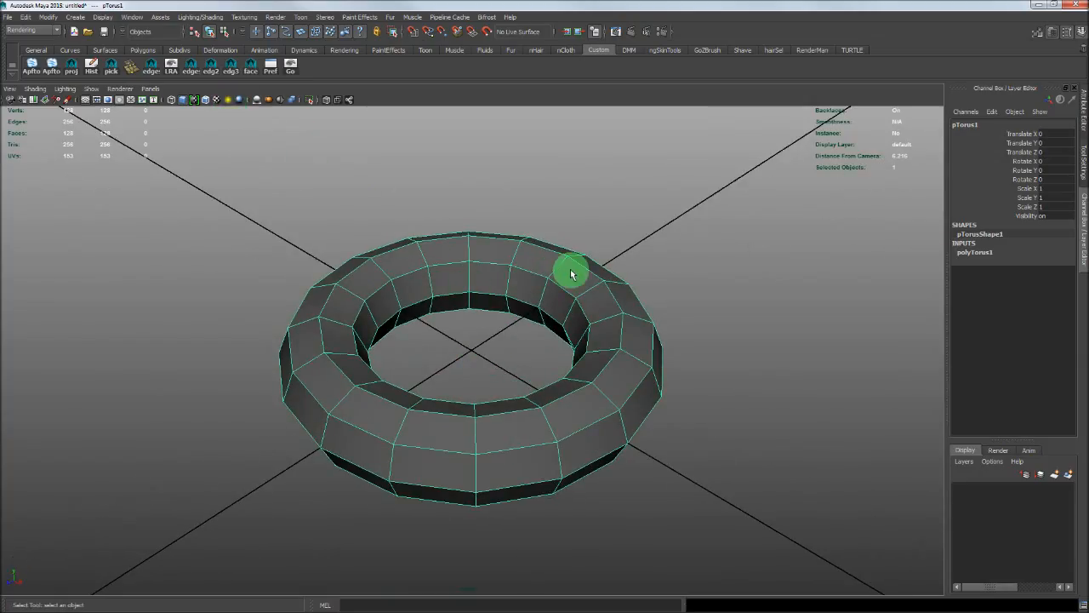
- Switch the workspace to the saved Persp/UV Texture Editor layout and fit the torus's UV grid in view
left_click(150, 90)
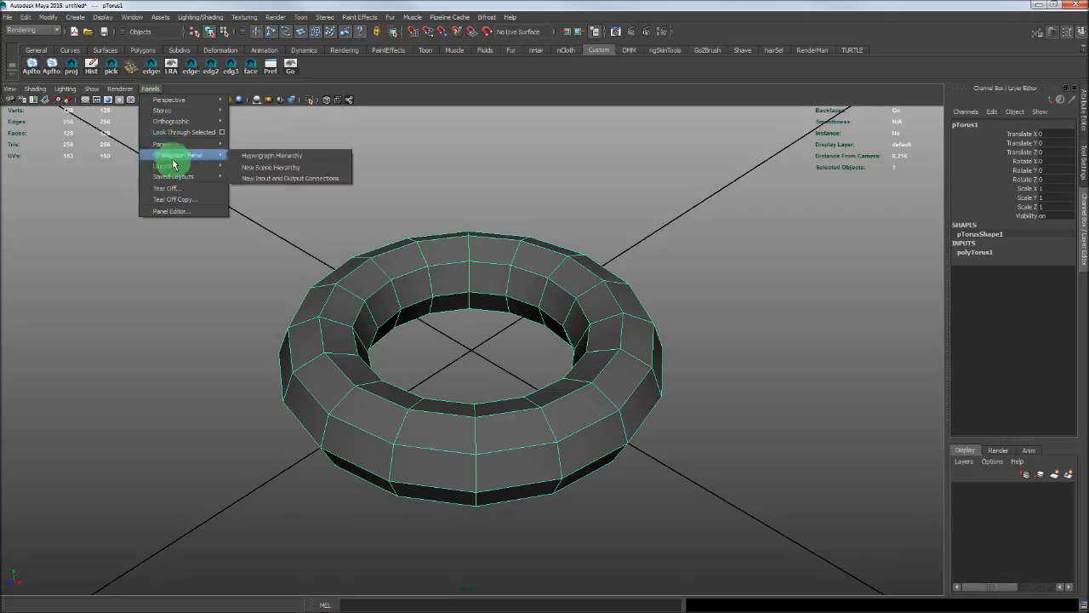
mouse_move(175, 167)
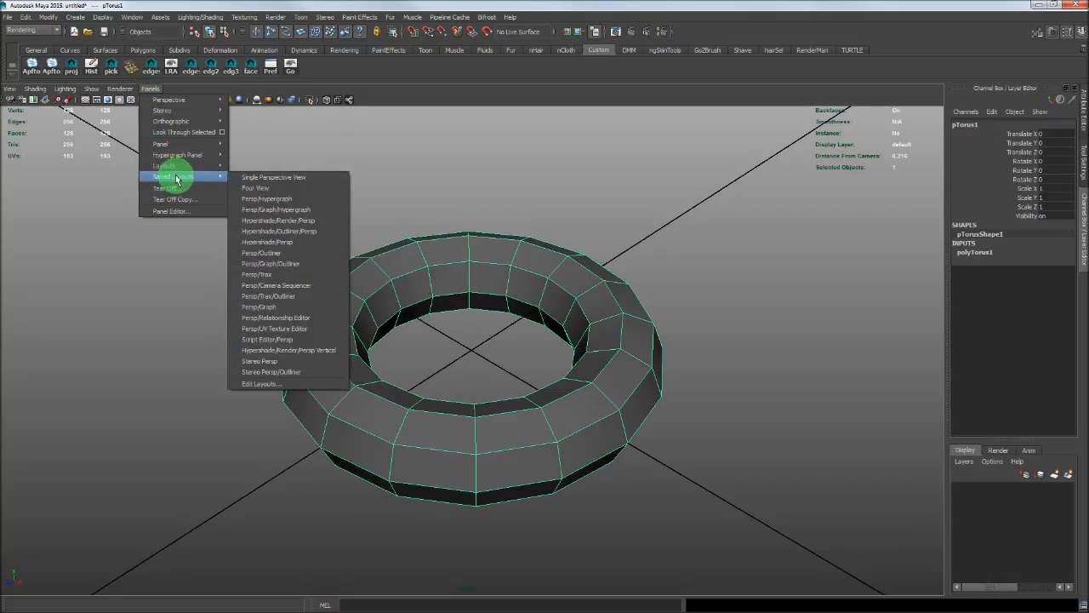
left_click(280, 330)
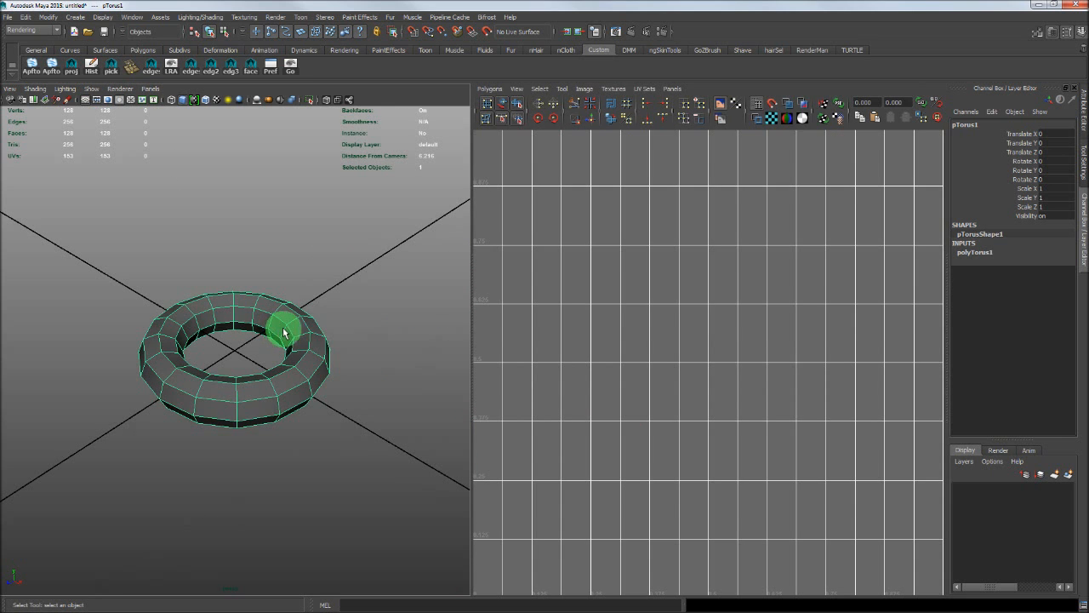
scroll(596, 267, "down", 3)
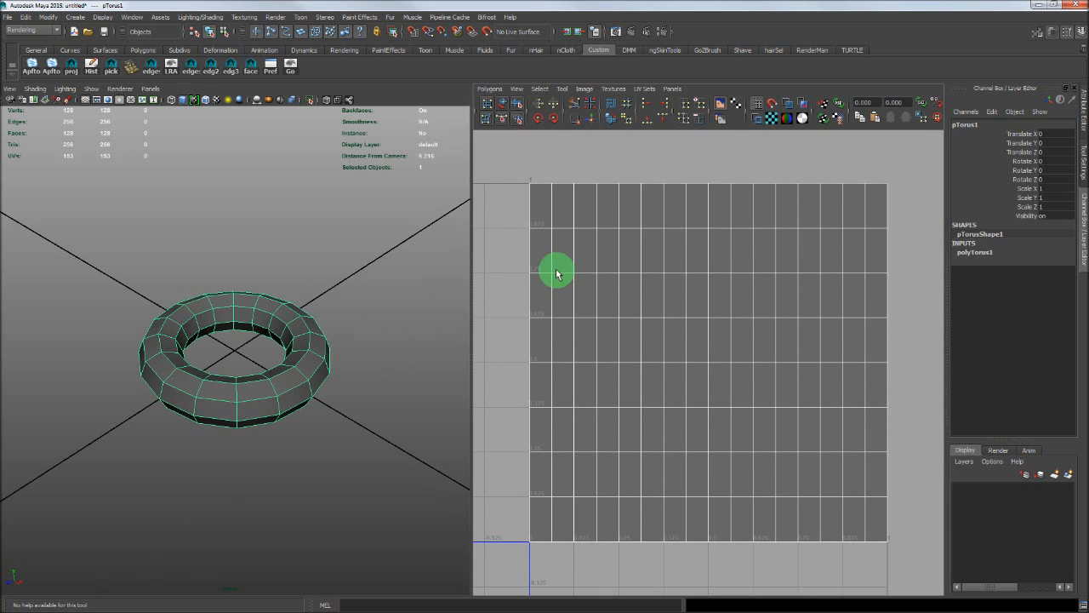
left_click_drag(332, 309, 357, 314, "alt")
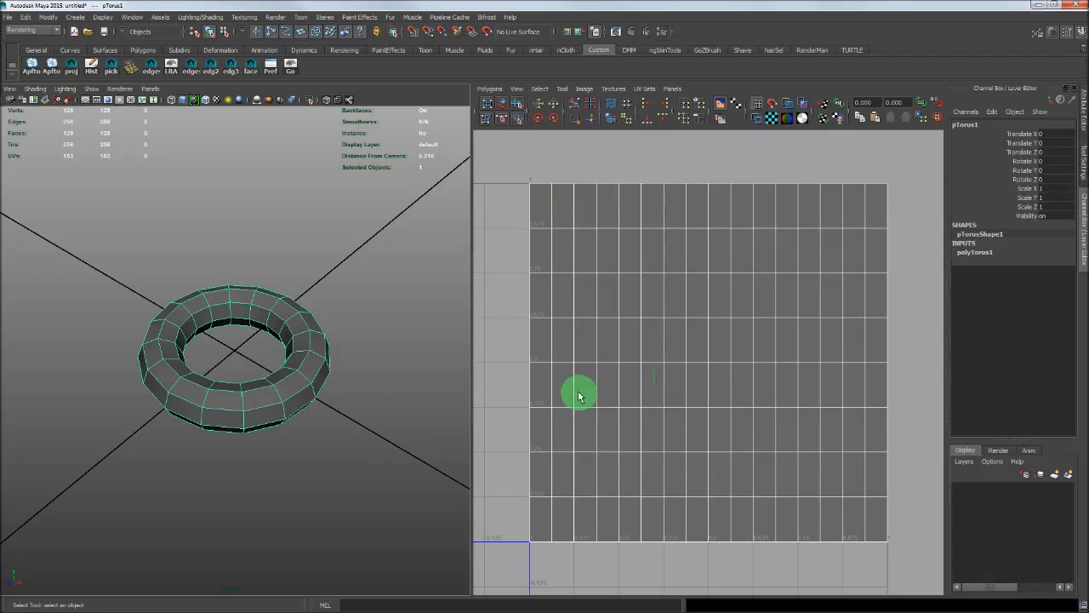
left_click_drag(365, 369, 314, 344, "alt")
right_click_drag(314, 344, 433, 363, "alt")
left_click_drag(429, 341, 398, 366, "alt")
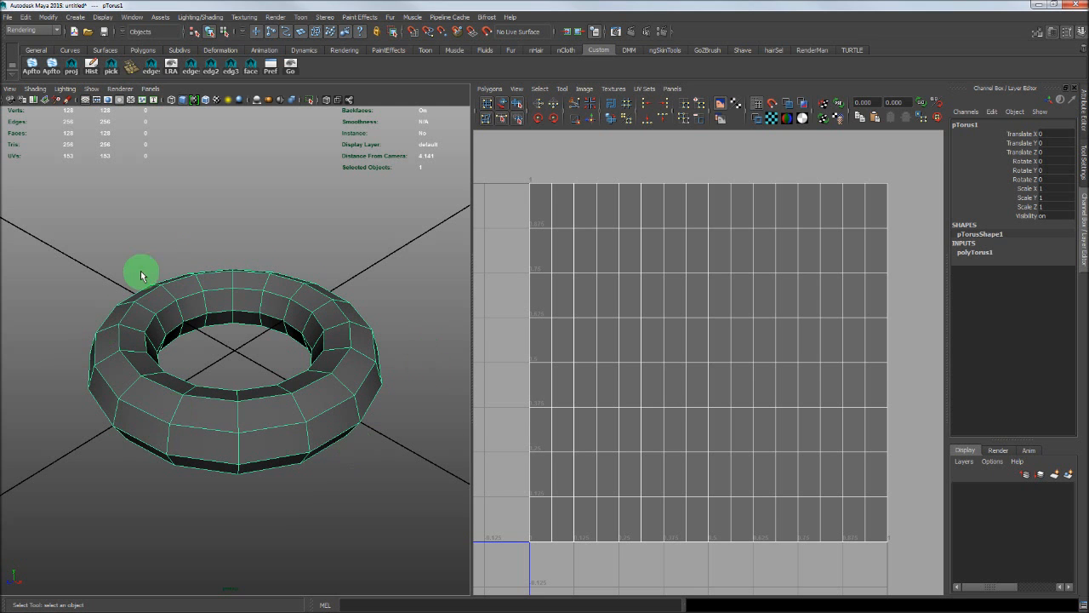
mouse_move(340, 428)
left_mouse_down("alt")
mouse_move(338, 416)
mouse_move(338, 429)
left_mouse_up("alt")
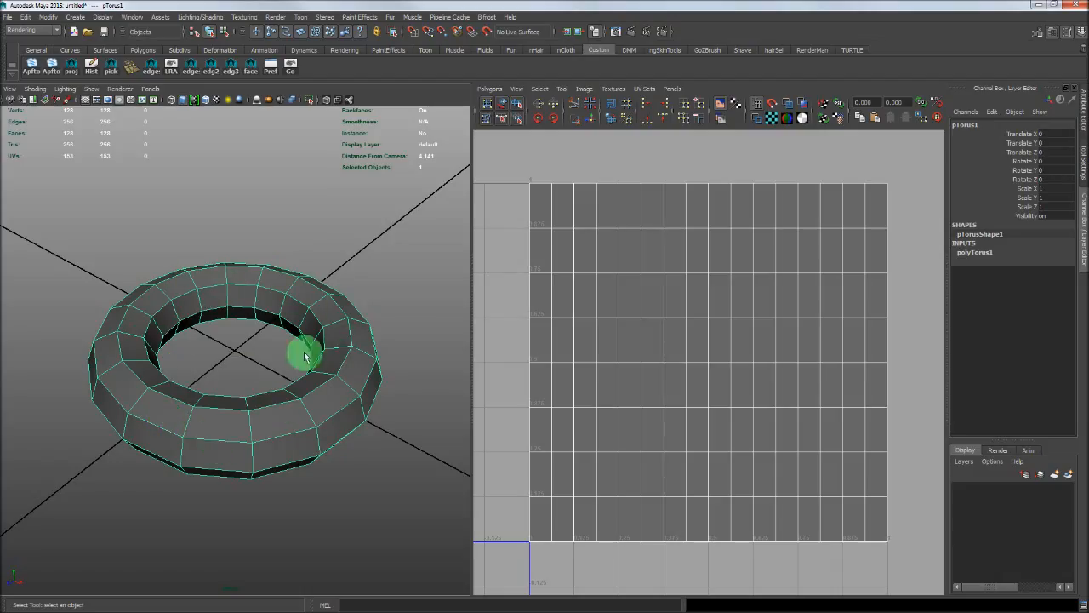
scroll(204, 221, "up", 2)
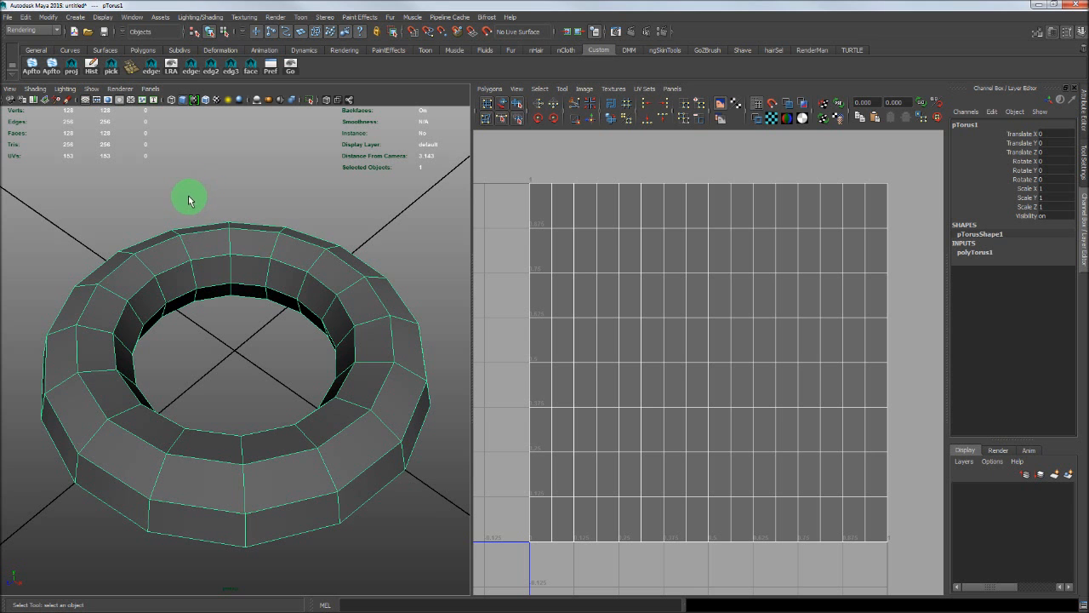
mouse_move(182, 199)
left_mouse_down("alt")
mouse_move(178, 185)
mouse_move(204, 184)
mouse_move(175, 199)
left_mouse_up("alt")
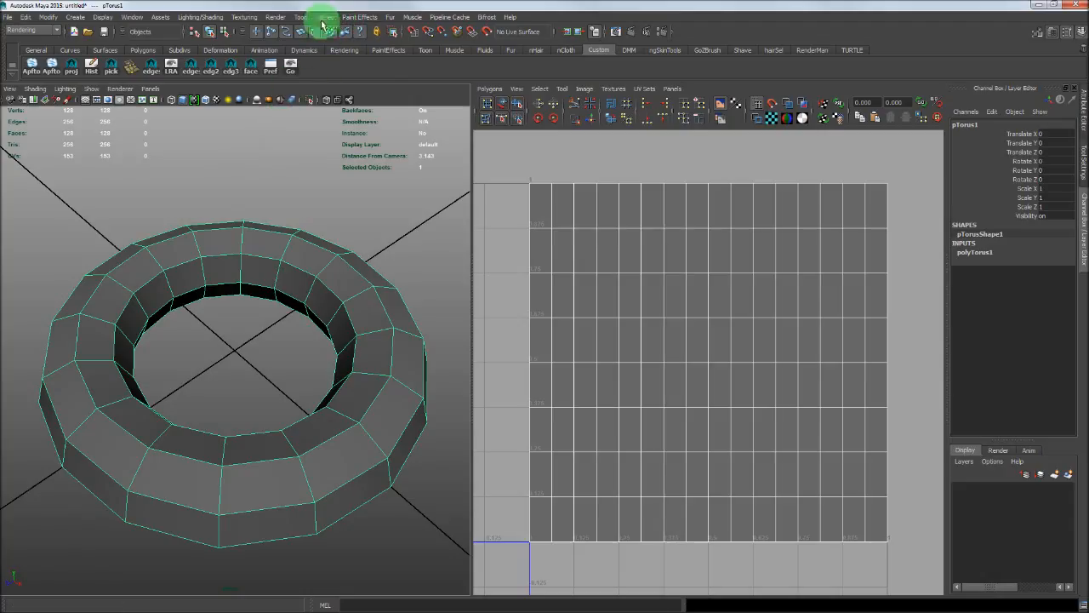
- Apply a planar UV projection to the torus from the Y axis, fitted to the bounding box and keeping the image width/height ratio
left_click(45, 32)
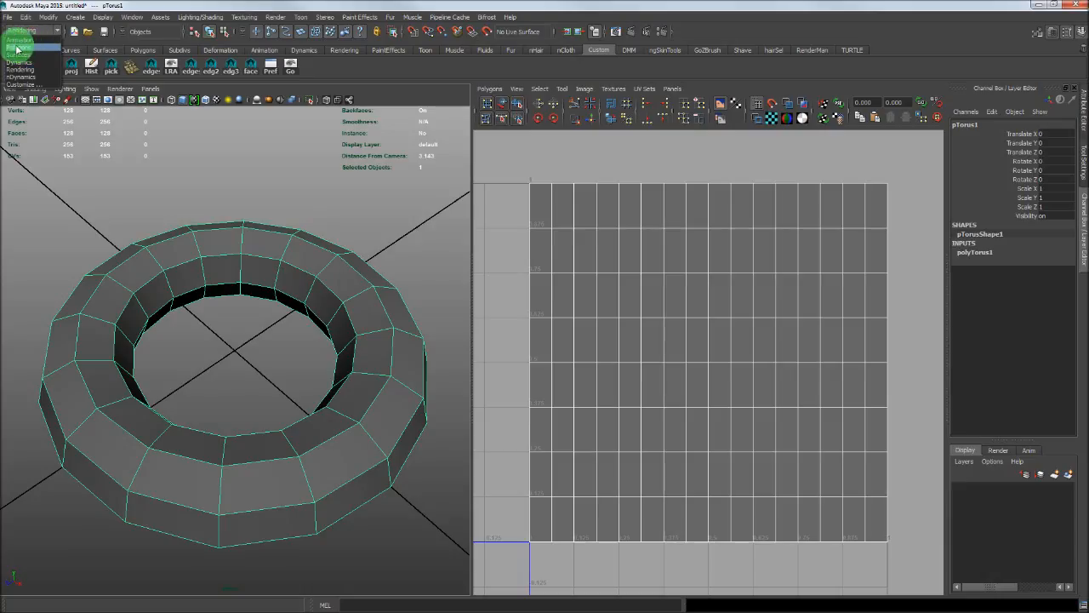
left_click(16, 49)
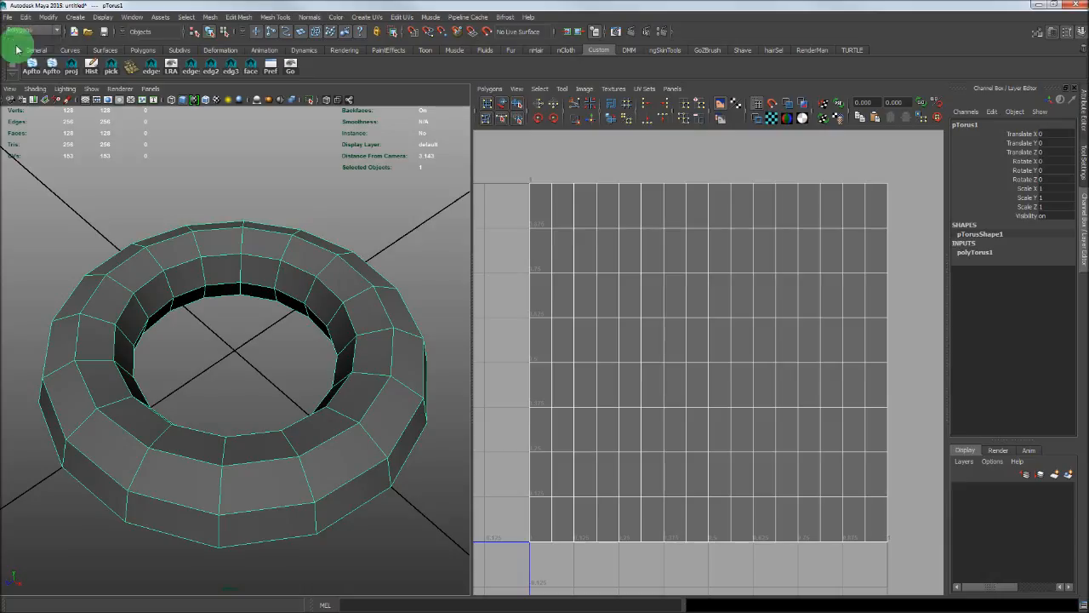
left_click(364, 18)
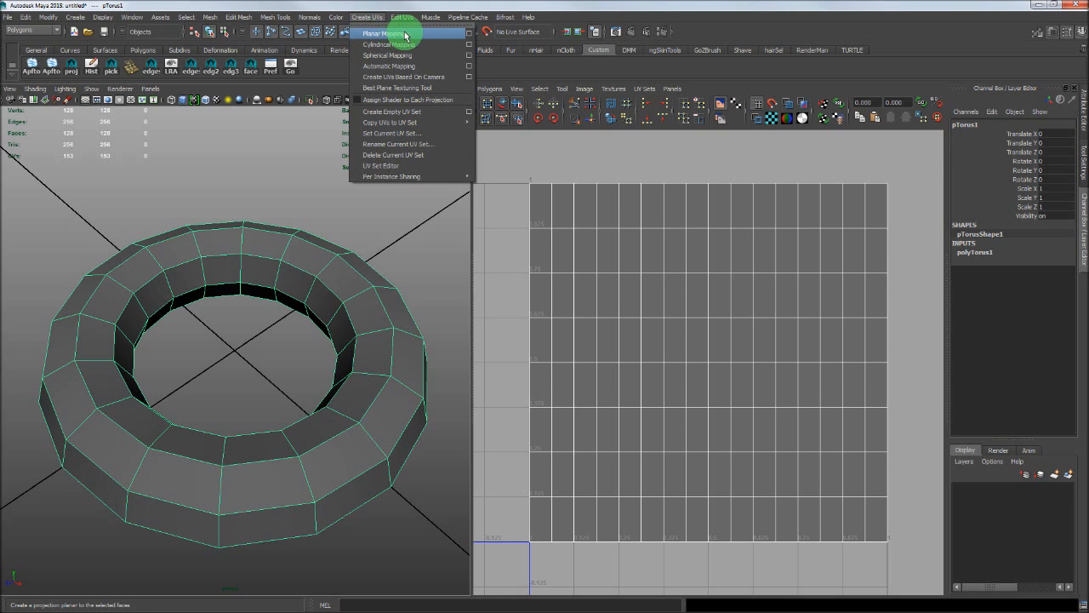
left_click(469, 34)
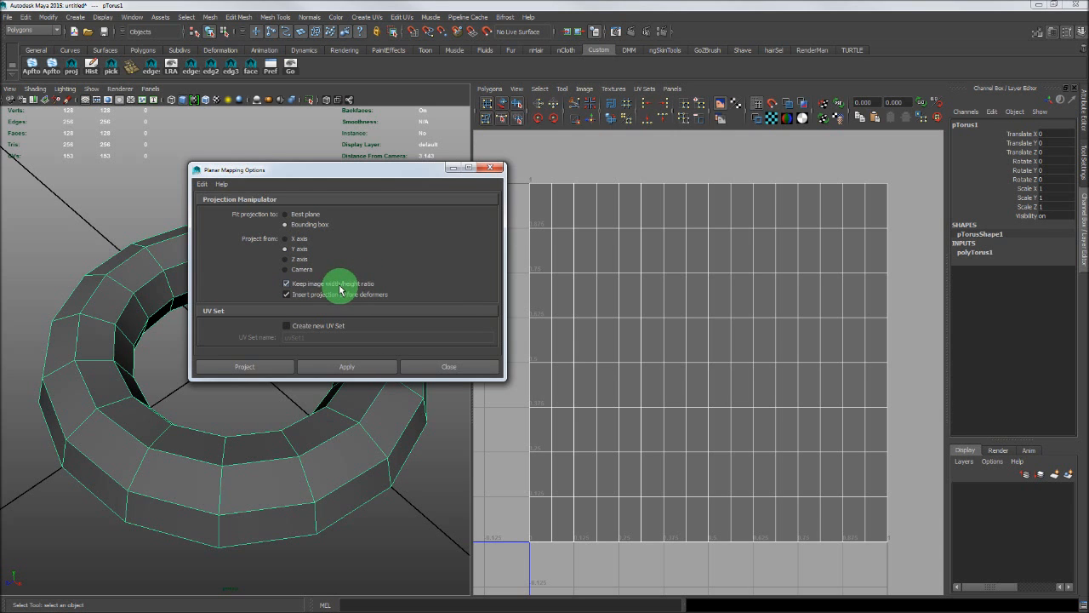
left_click(259, 368)
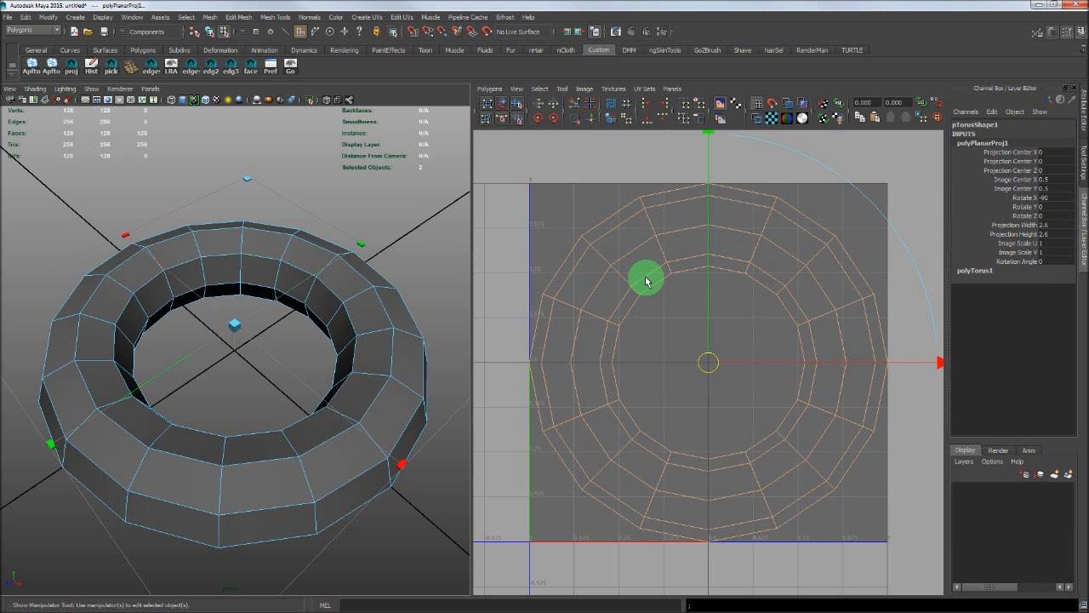
scroll(645, 281, "down", 3)
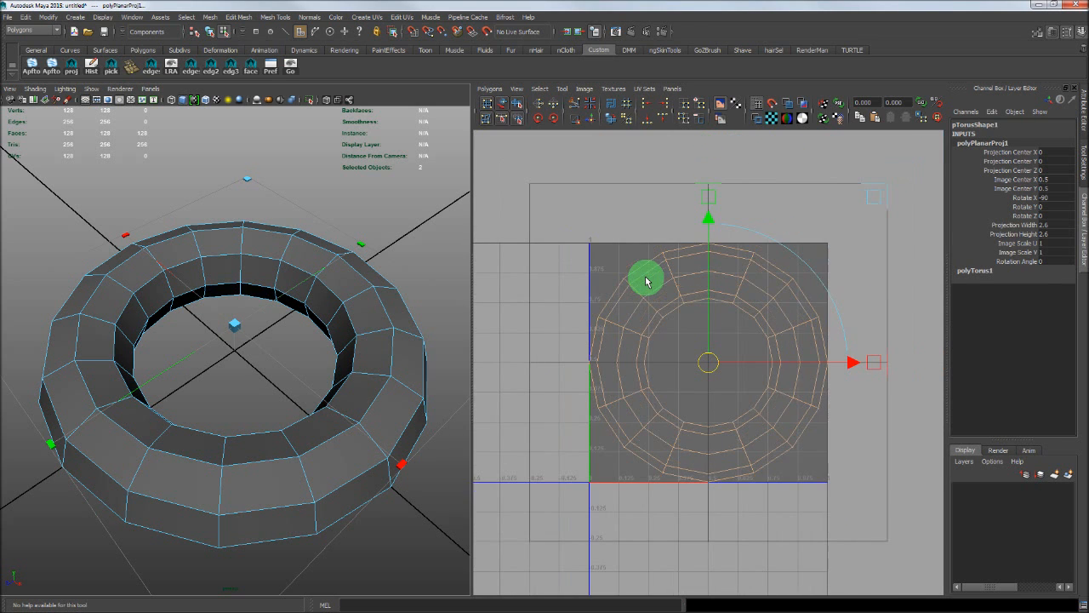
scroll(645, 281, "up", 2)
scroll(645, 281, "up", 1)
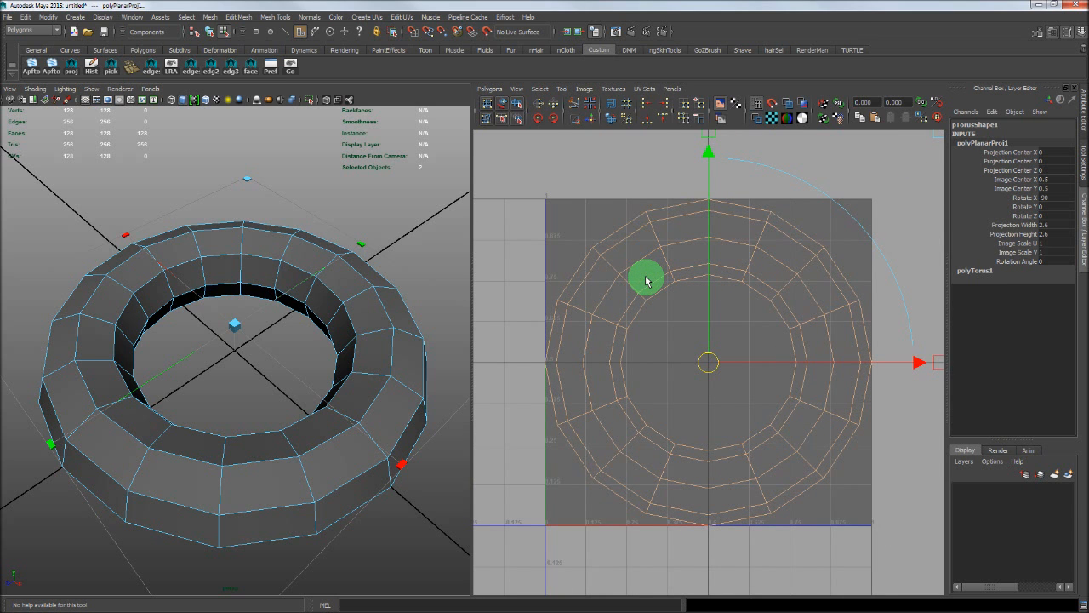
left_click(648, 283)
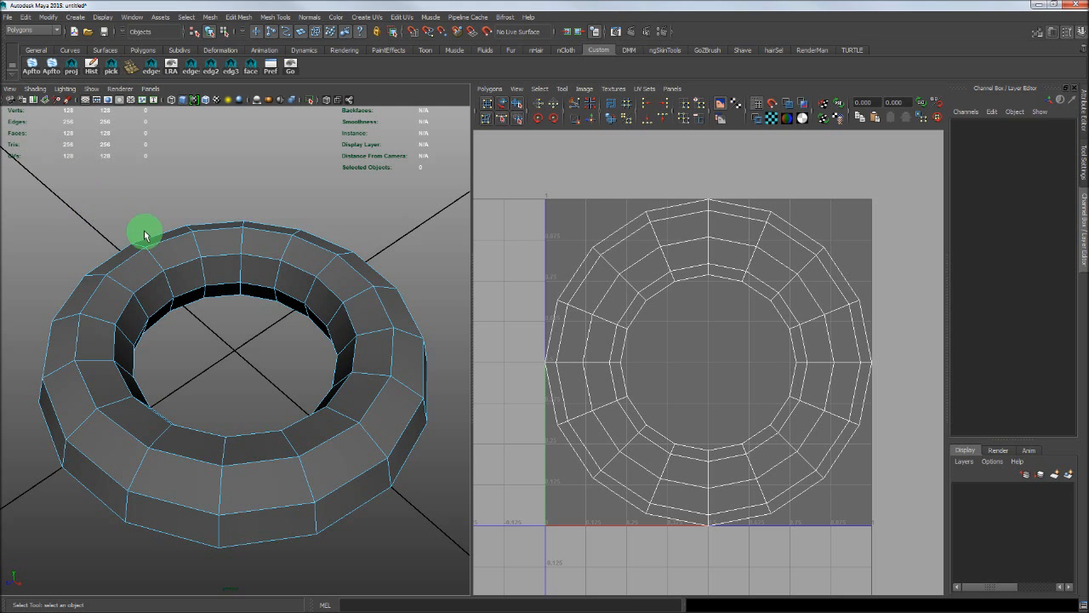
- Cut the torus's UVs along one full cross-section edge ring and the innermost edge loop around the hole
mouse_move(166, 246)
right_mouse_down()
mouse_move(166, 231)
mouse_move(166, 246)
right_mouse_up()
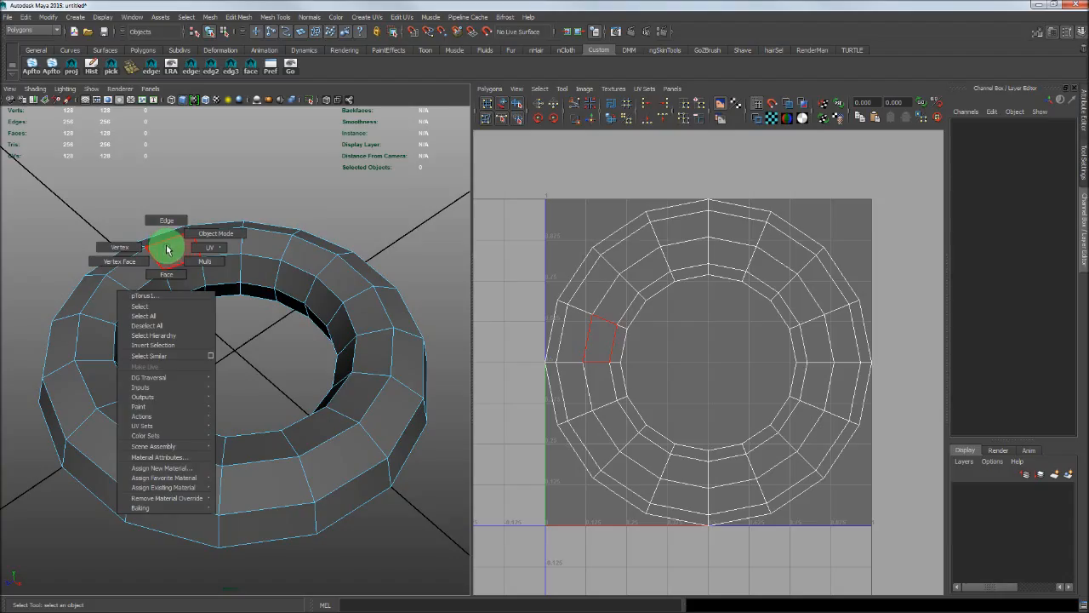
right_click_drag(167, 248, 170, 224)
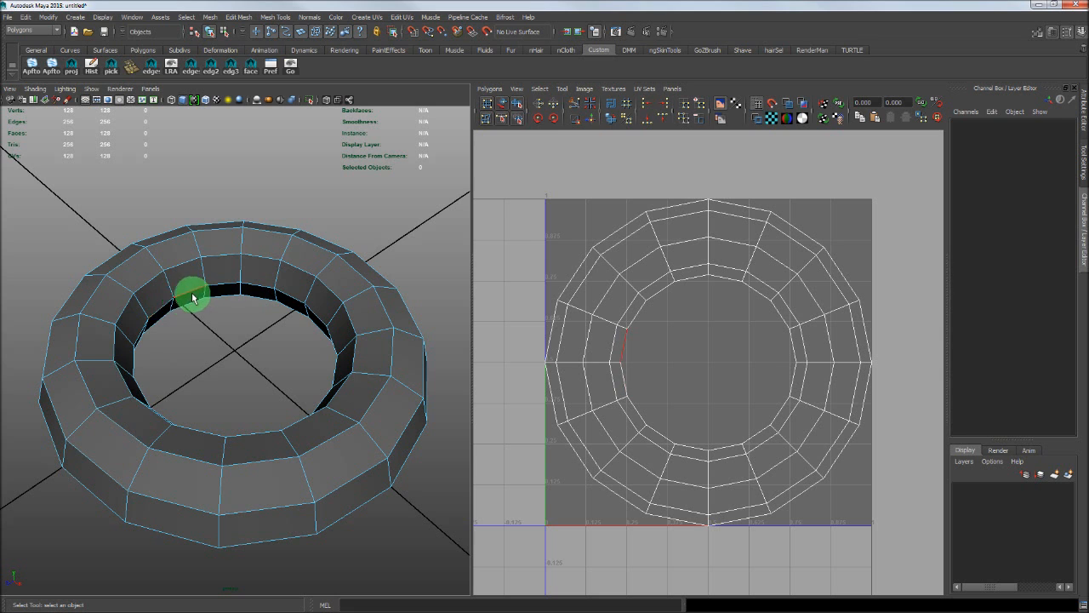
left_click(113, 402)
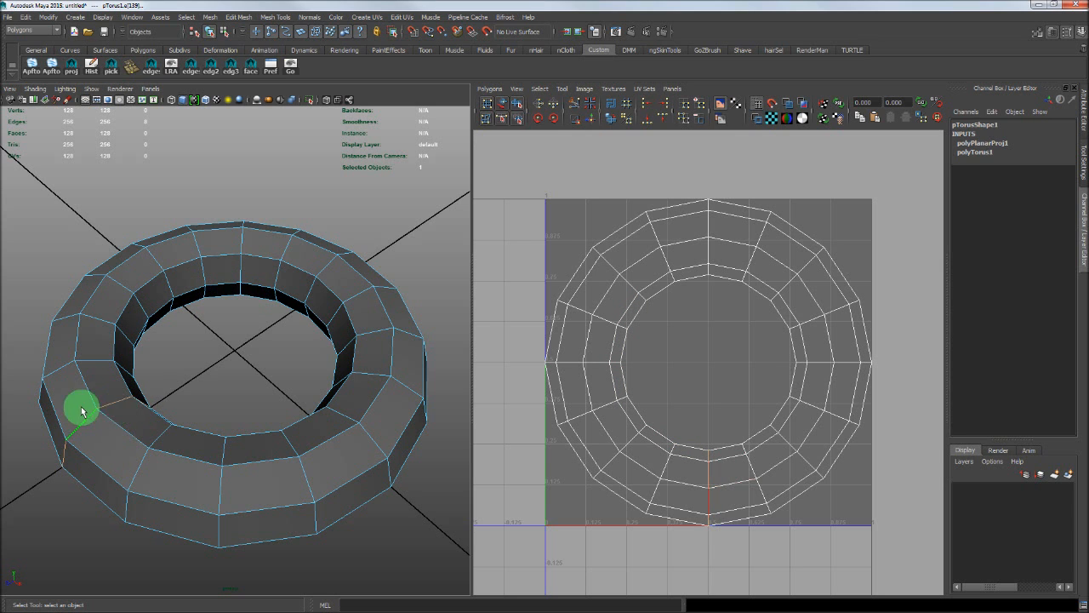
left_click(127, 402, "shift")
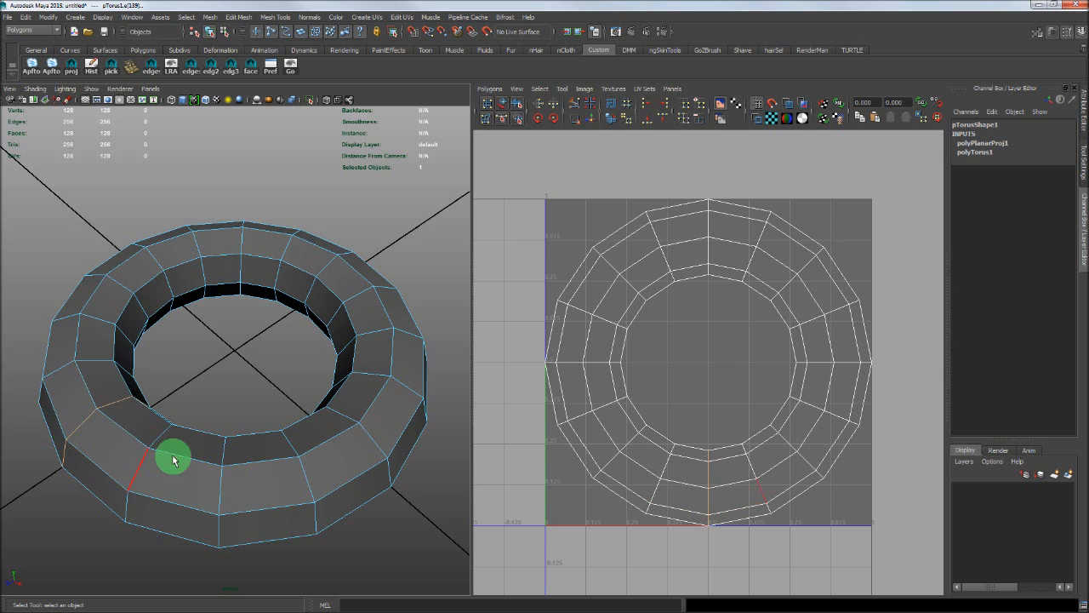
left_click(85, 419, "shift")
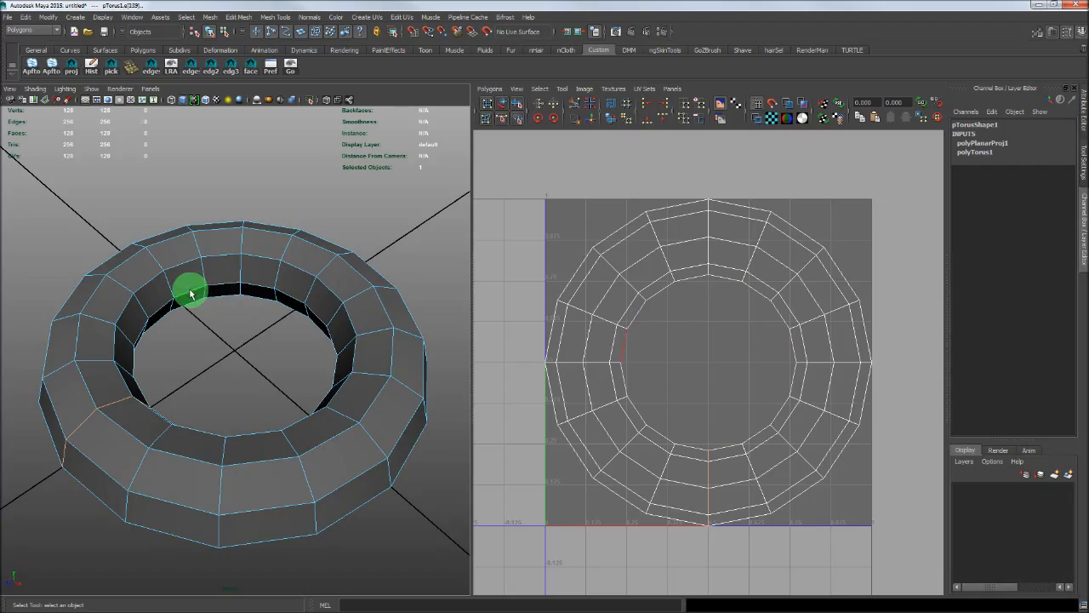
double_click(228, 294)
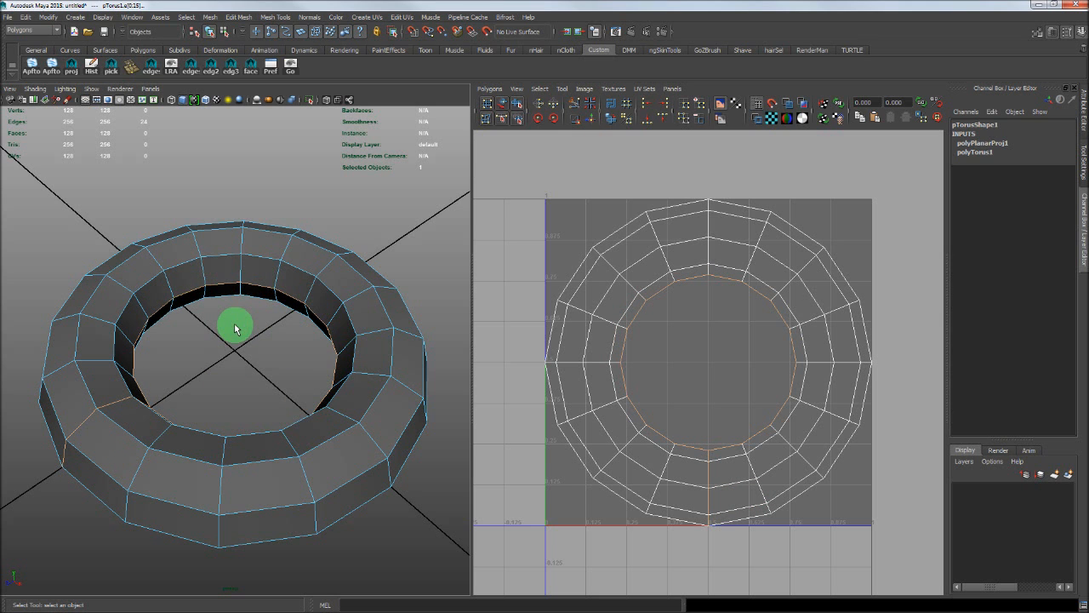
key("g")
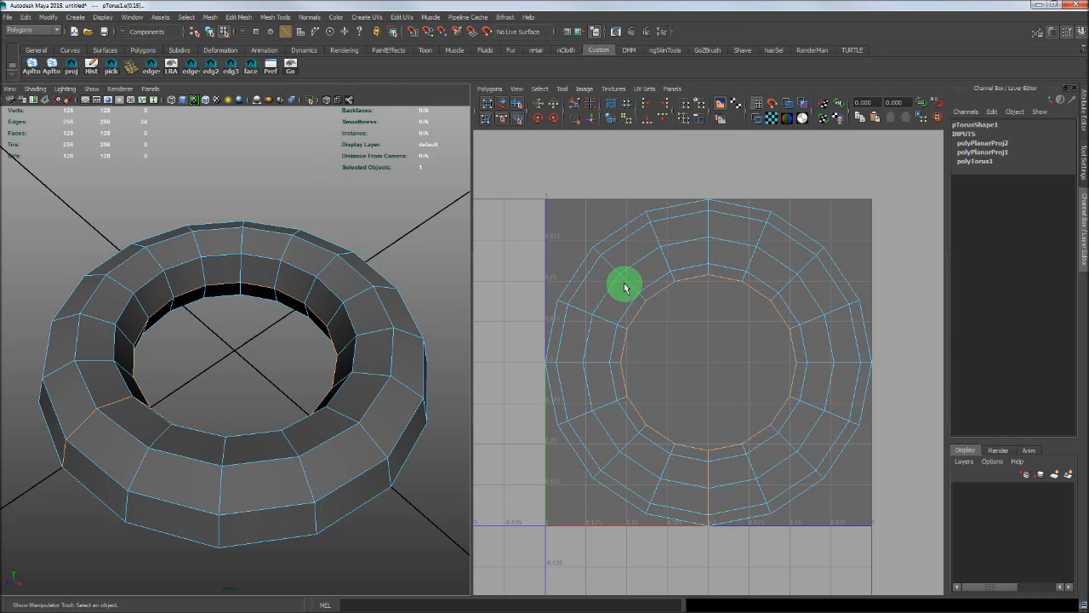
right_click(666, 312, "shift")
right_click_drag(667, 311, 634, 311, "shift")
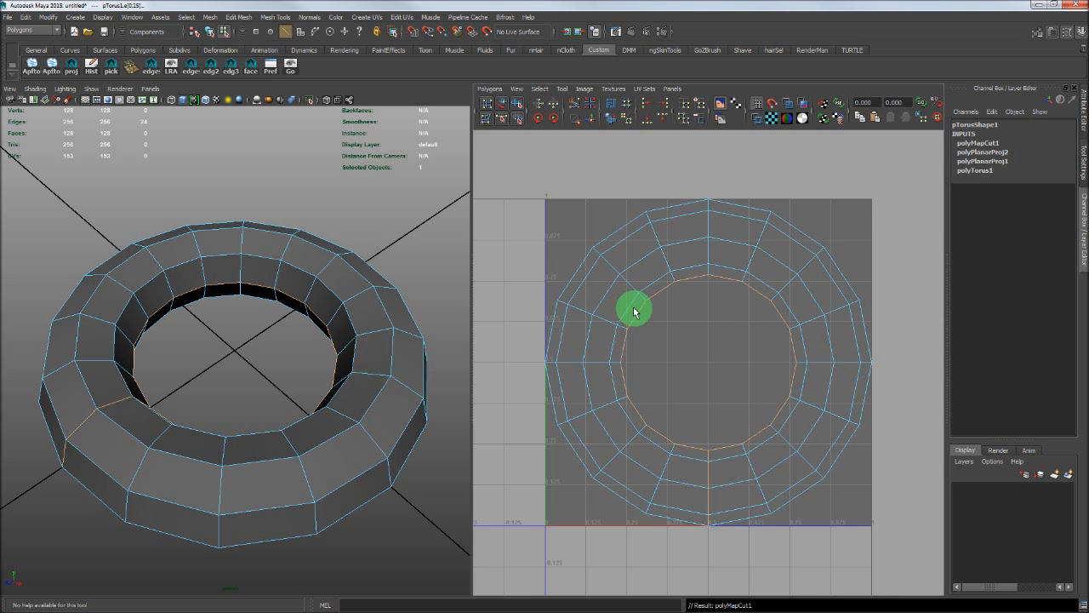
scroll(634, 312, "down", 2)
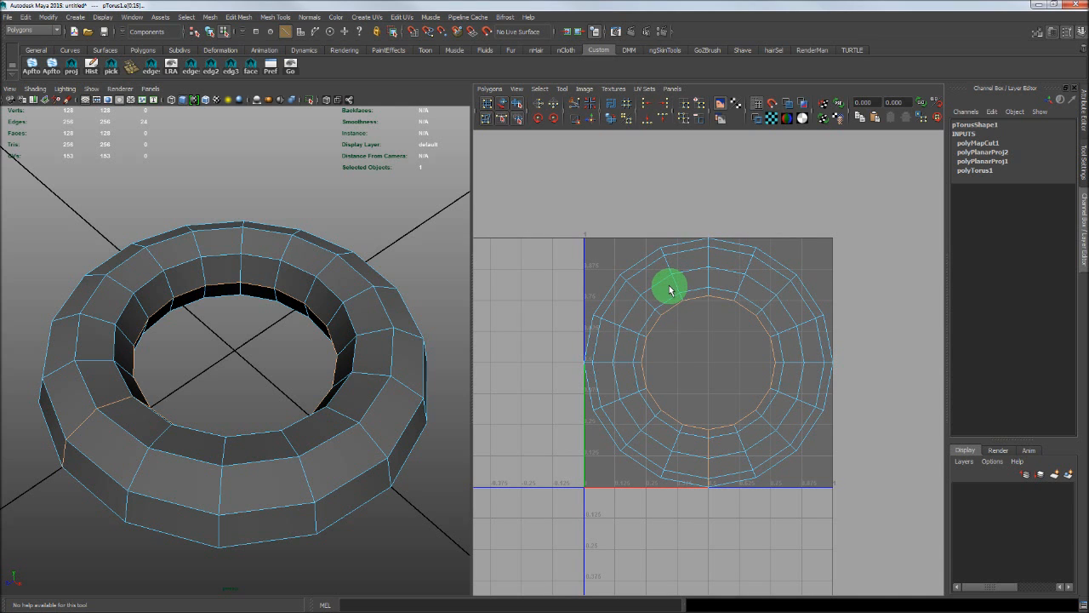
- Select all of the torus's UVs and unfold them with the Smooth UV Tool into a flat rectangular strip, leaving the tool when done
right_click(670, 289)
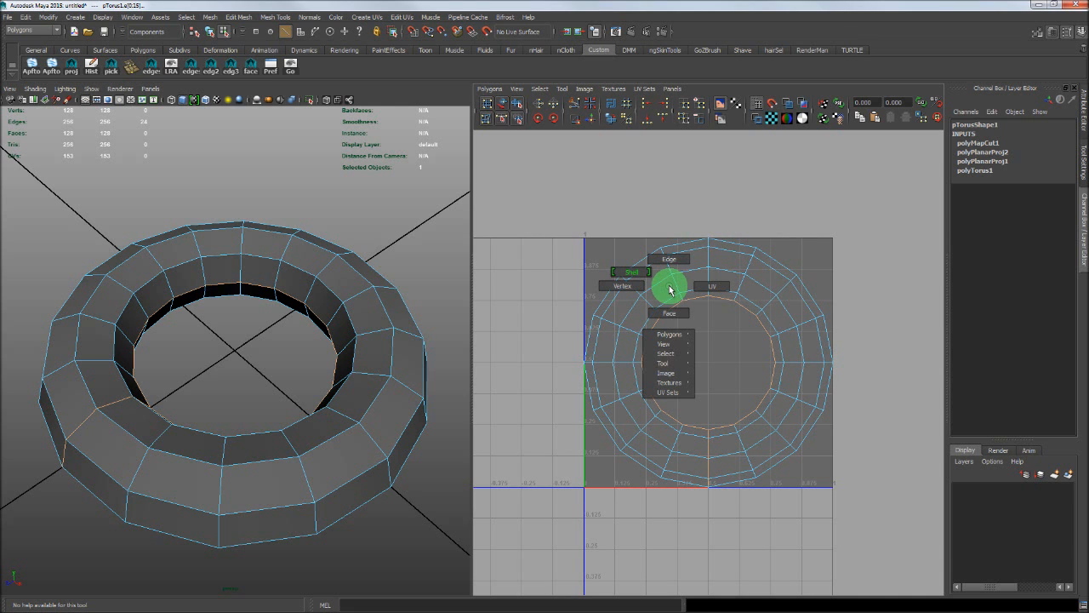
right_click_drag(674, 292, 710, 290)
left_click_drag(541, 184, 868, 523)
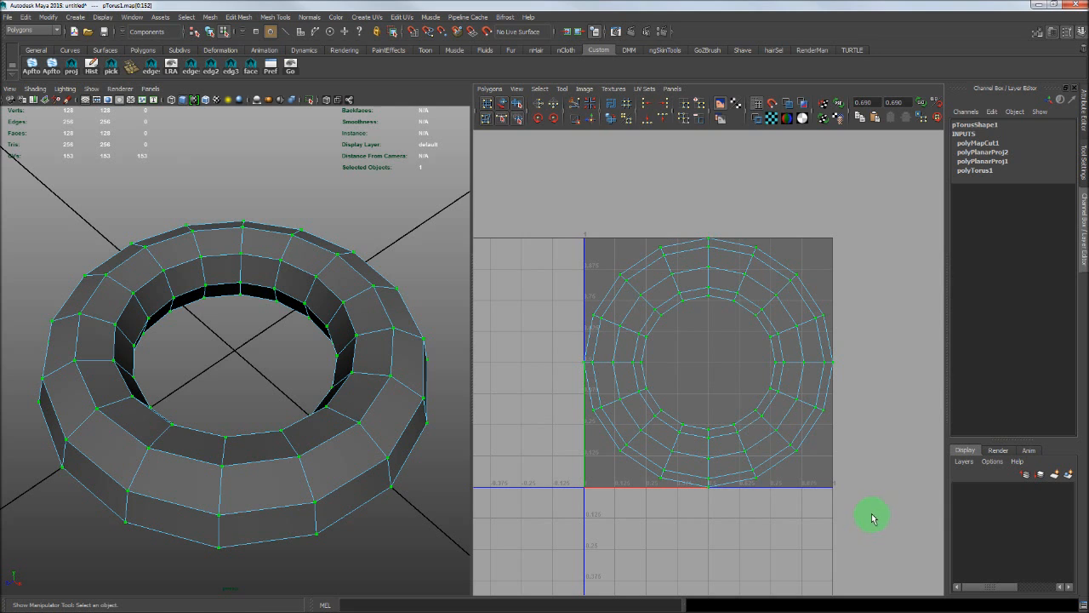
left_click(519, 106)
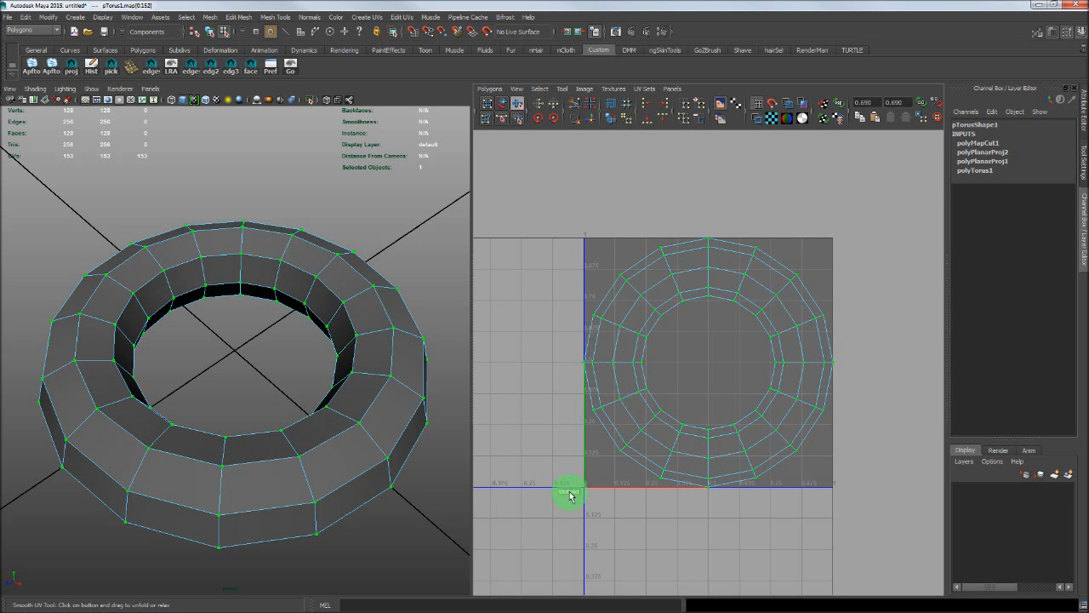
left_click_drag(571, 497, 802, 491)
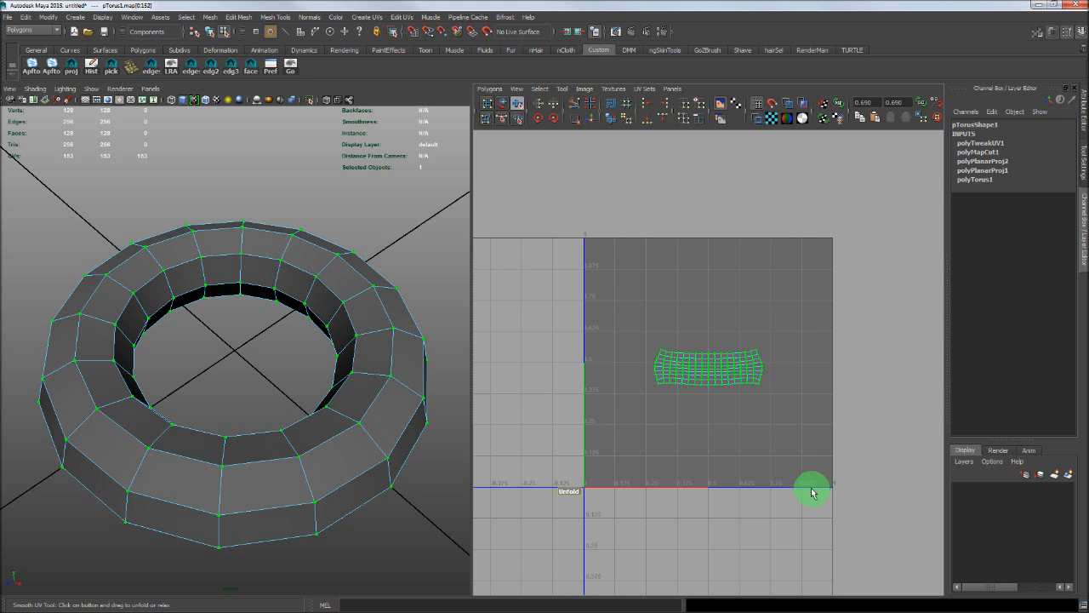
left_click_drag(811, 492, 790, 479)
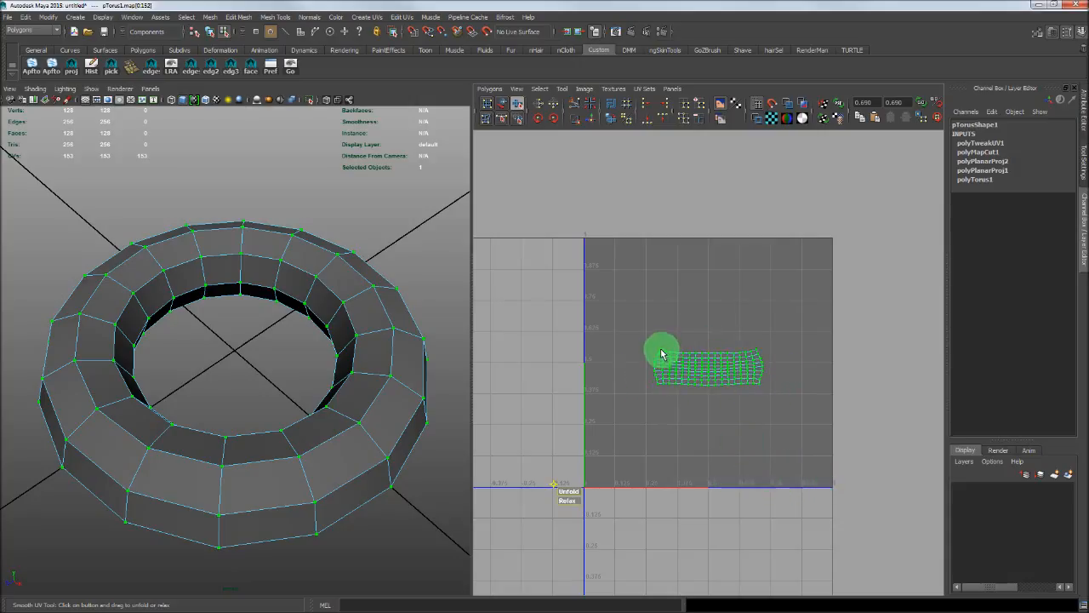
mouse_move(657, 359)
left_mouse_down()
mouse_move(656, 382)
mouse_move(659, 357)
mouse_move(767, 355)
mouse_move(664, 348)
mouse_move(656, 372)
mouse_move(678, 368)
mouse_move(698, 336)
mouse_move(587, 243)
mouse_move(586, 451)
mouse_move(877, 410)
left_mouse_up()
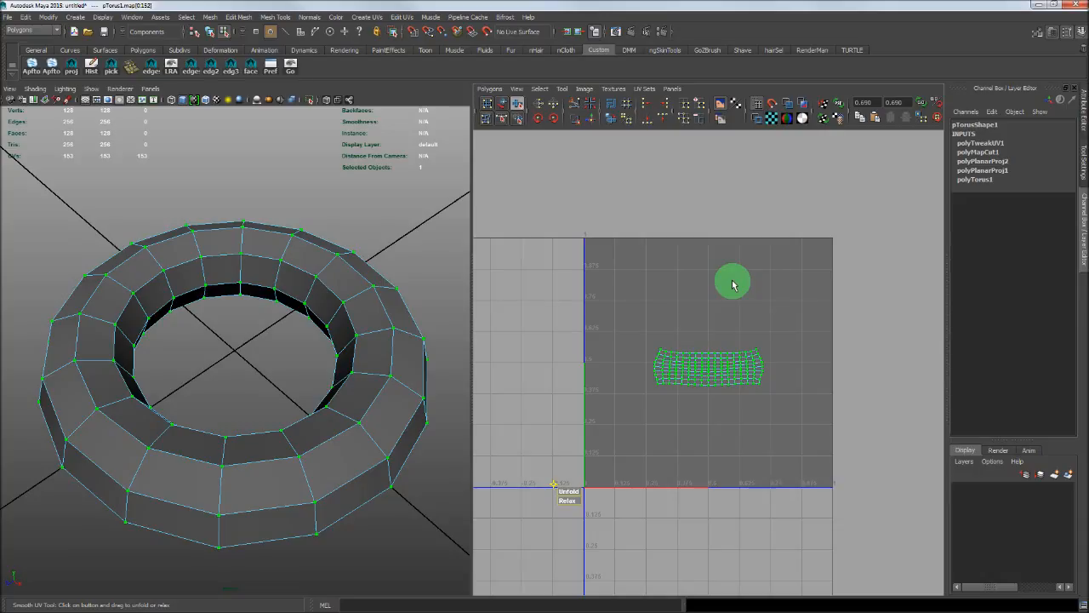
left_click(516, 109)
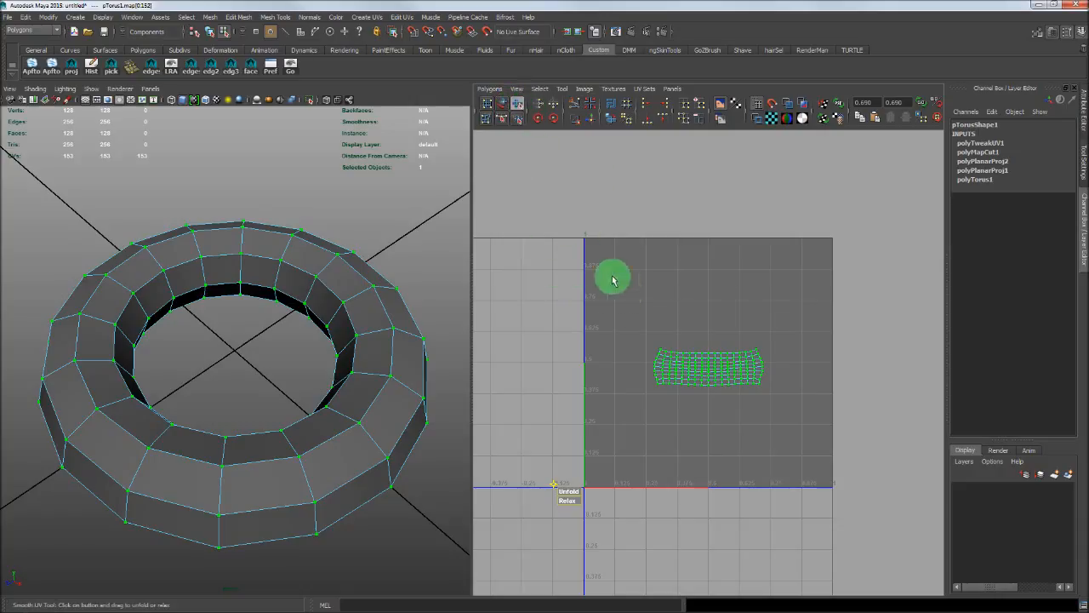
left_click(517, 107)
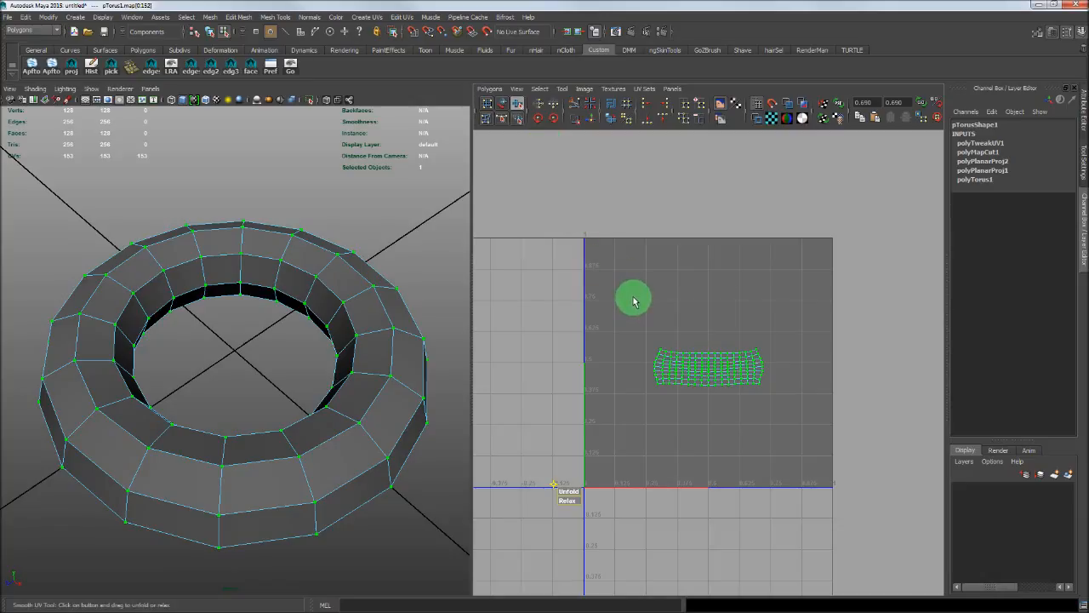
key("q")
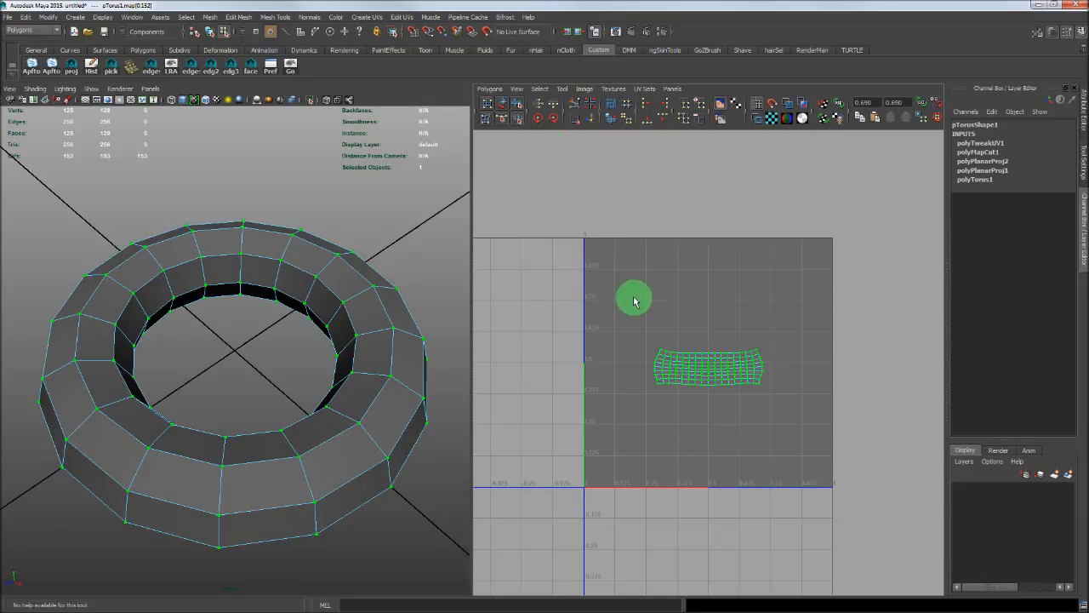